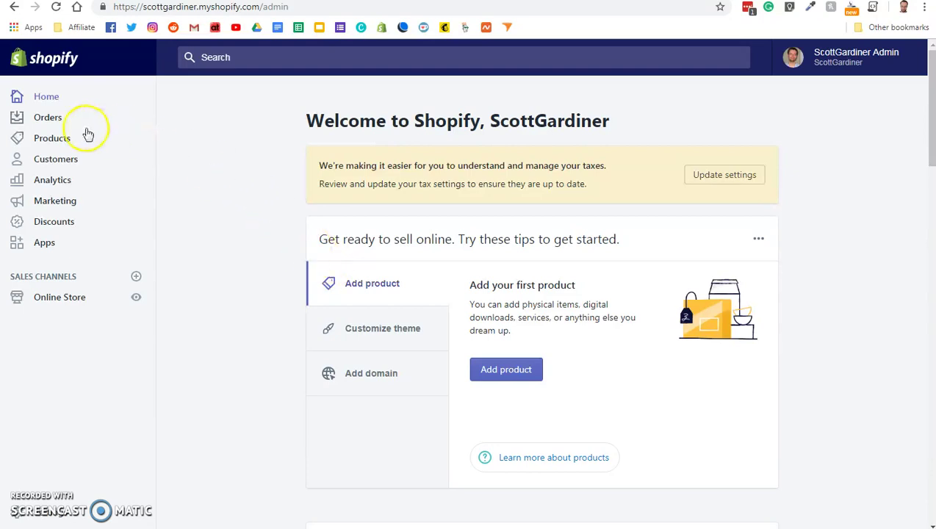
- Go to the store's gift cards section and enable selling gift cards to customers
left_click(47, 143)
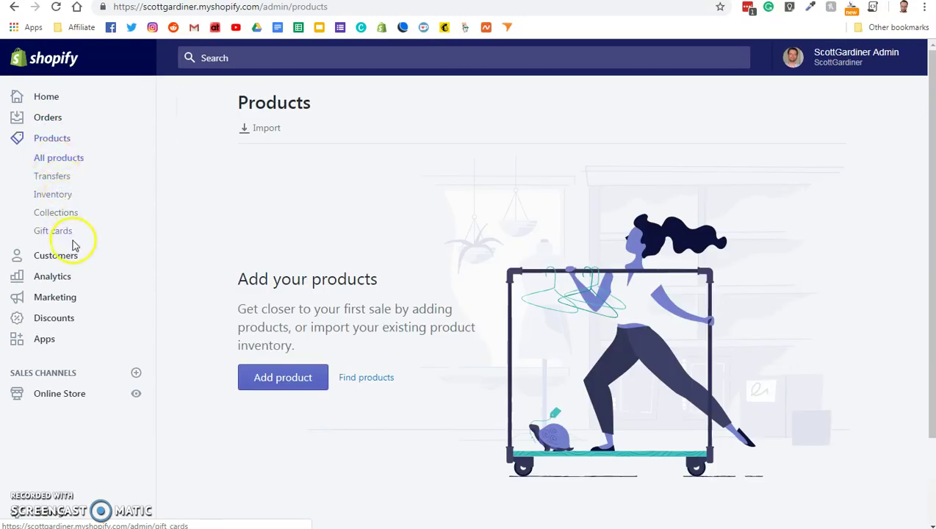
left_click(53, 232)
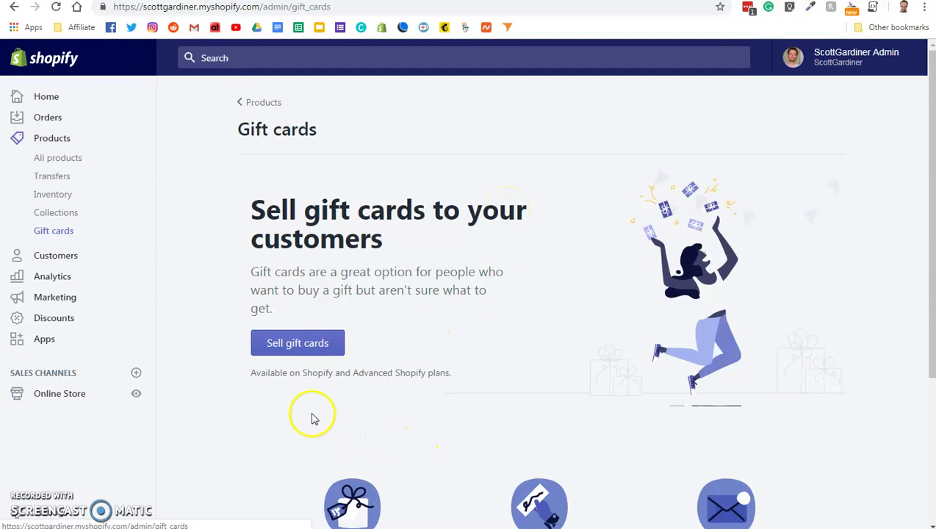
left_click(301, 345)
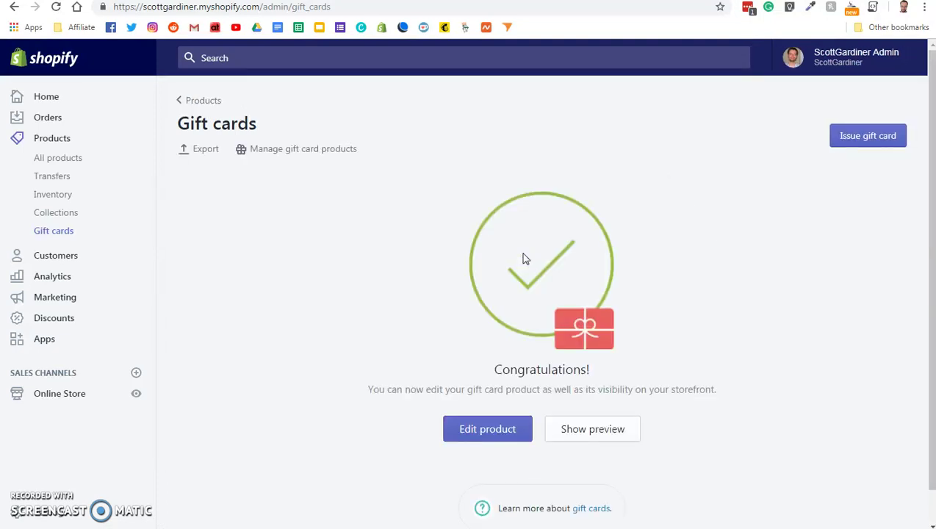
left_click(704, 144)
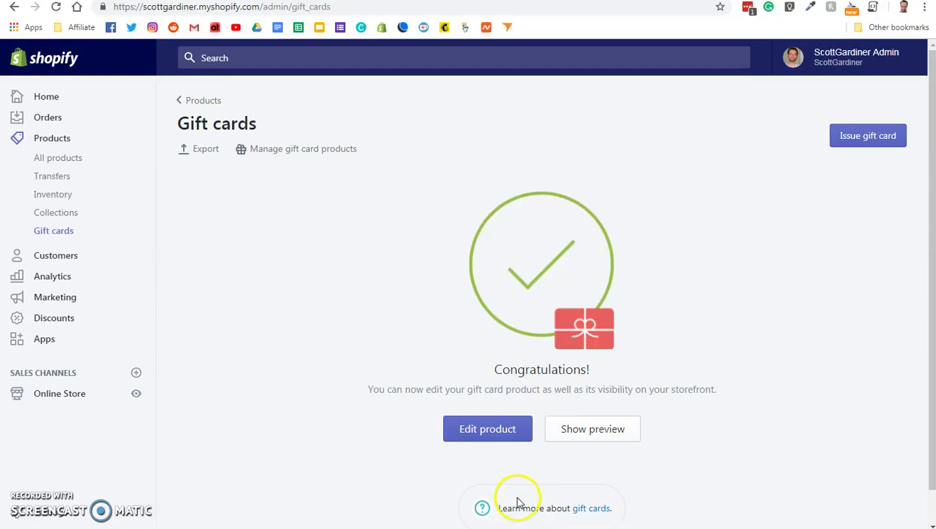
- Open the Gift Card product for editing and change its title to "My Store Gift Card"
left_click(488, 432)
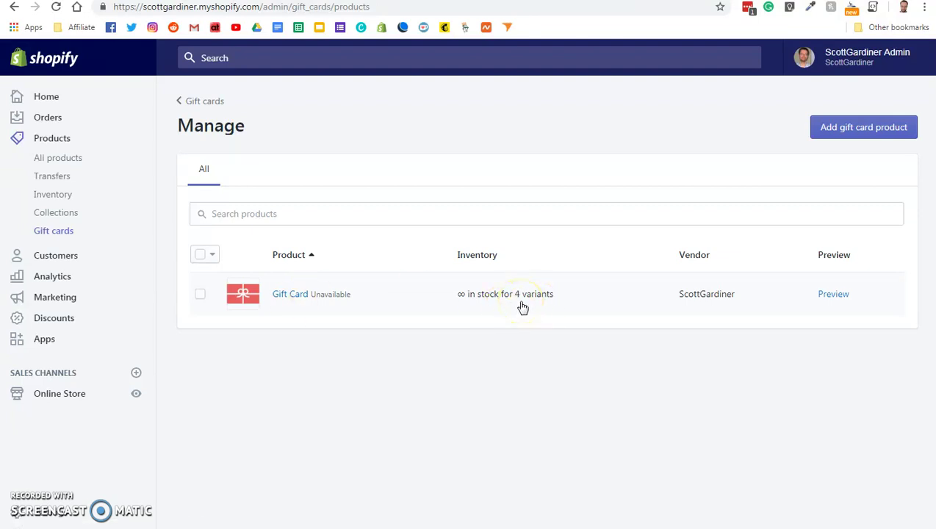
left_click(290, 295)
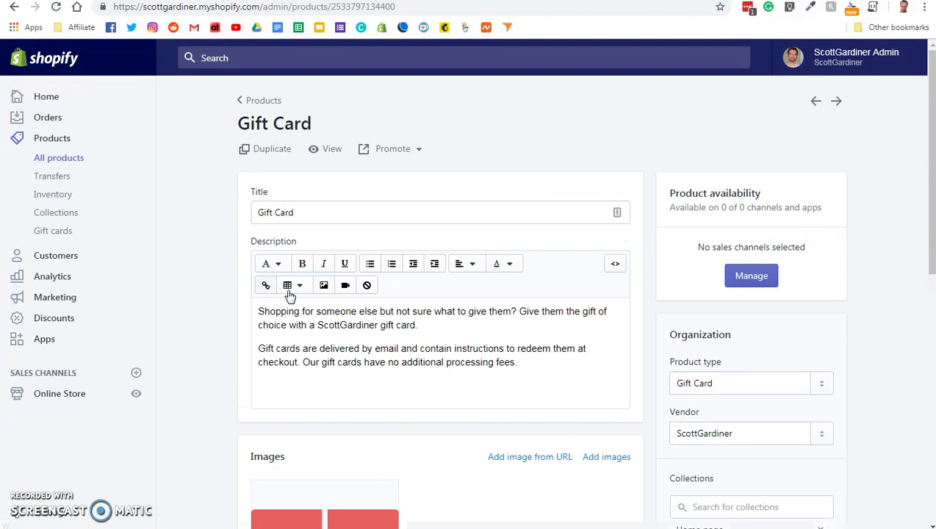
left_click(304, 214)
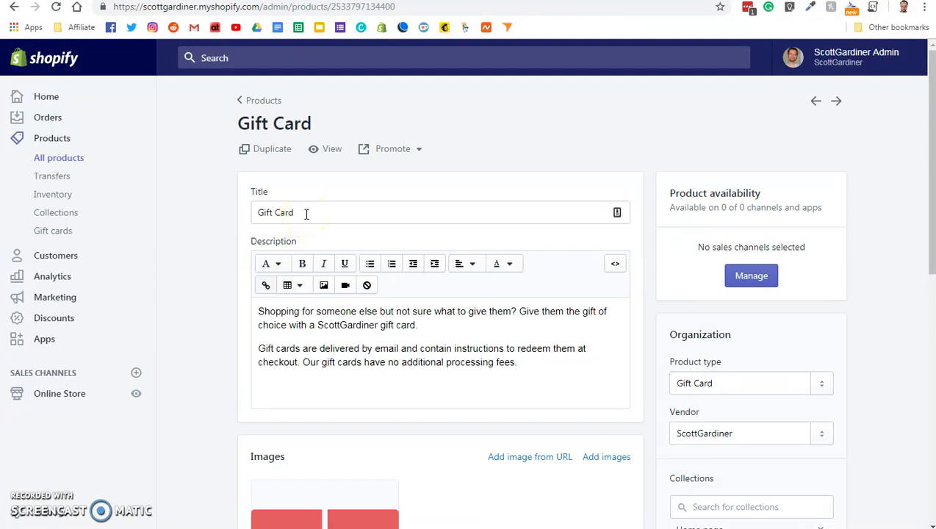
left_click(301, 213)
left_click(260, 214)
left_click(418, 212)
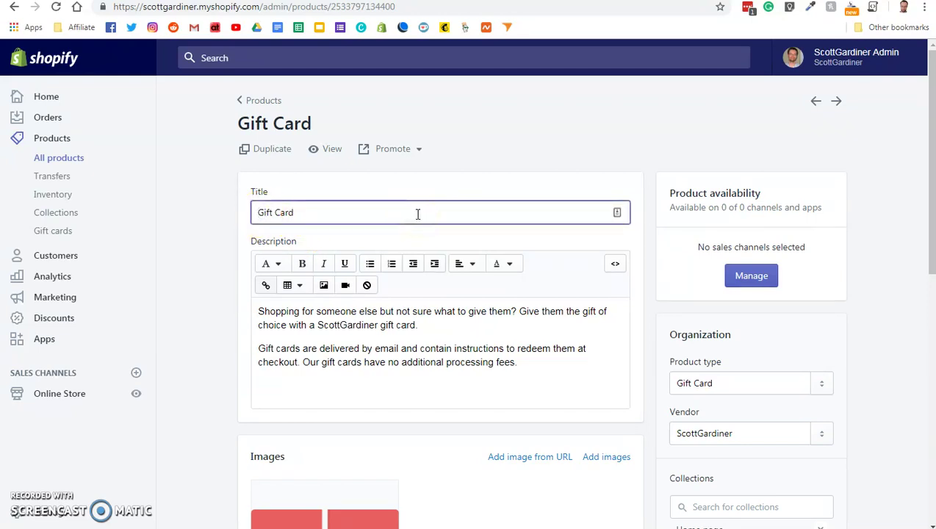
type("My St")
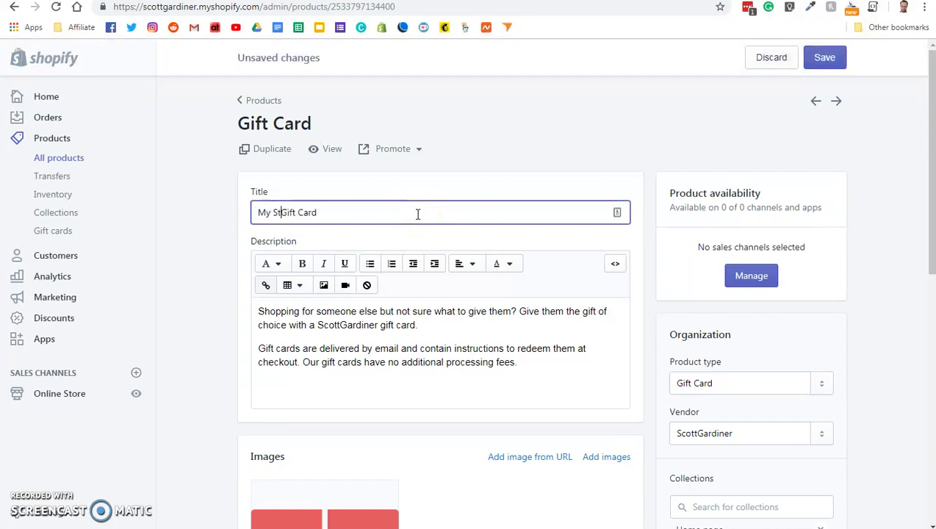
type("ore")
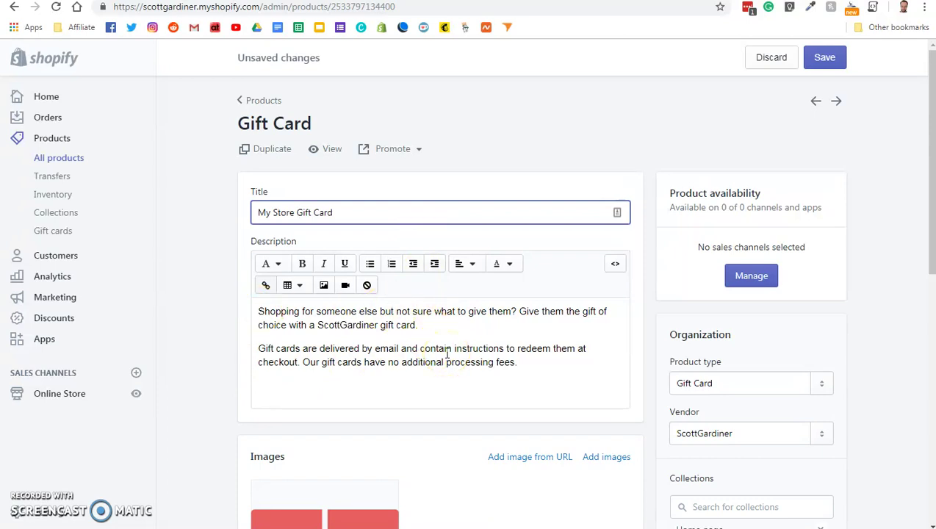
scroll(355, 302, "down", 4)
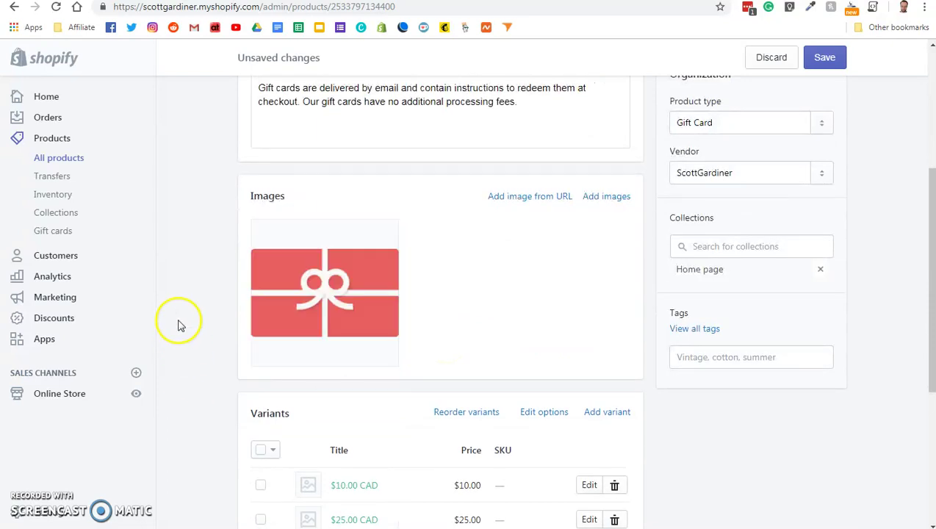
mouse_move(303, 286)
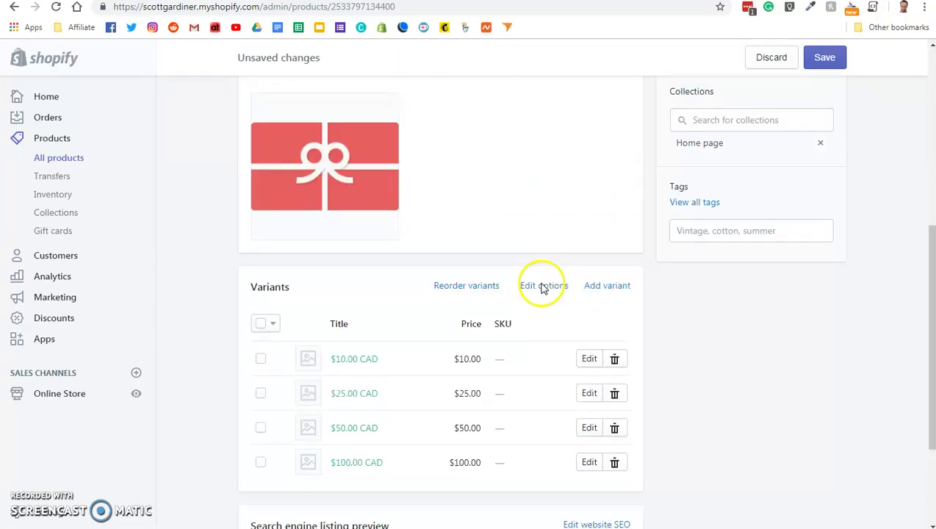
scroll(542, 288, "down", 4)
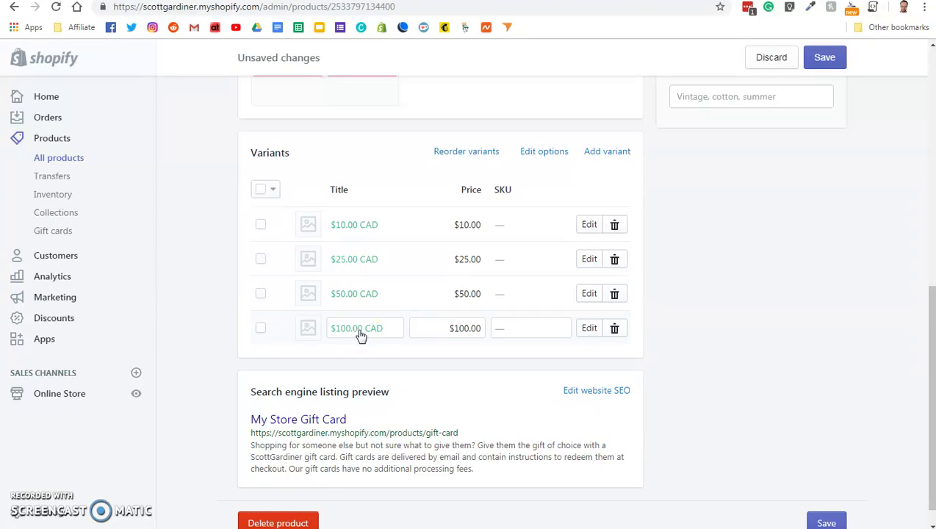
left_click(370, 335)
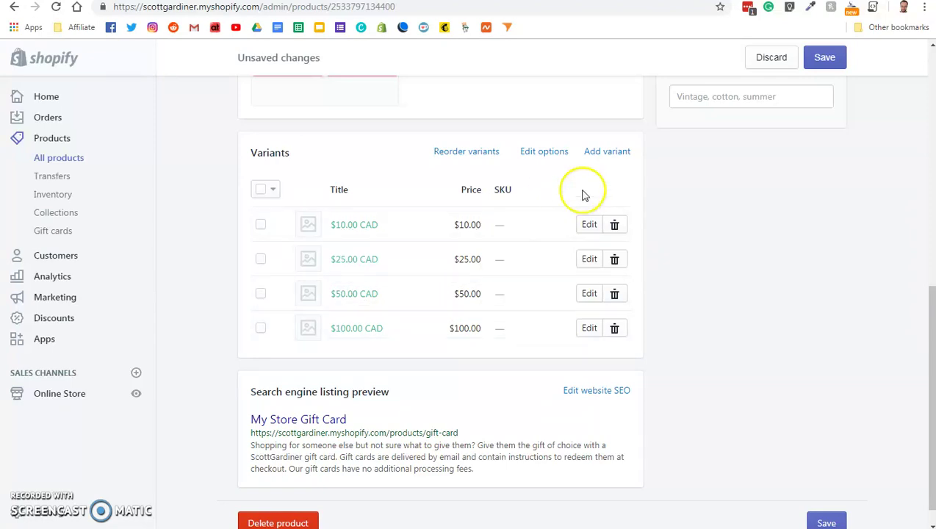
left_click(609, 152)
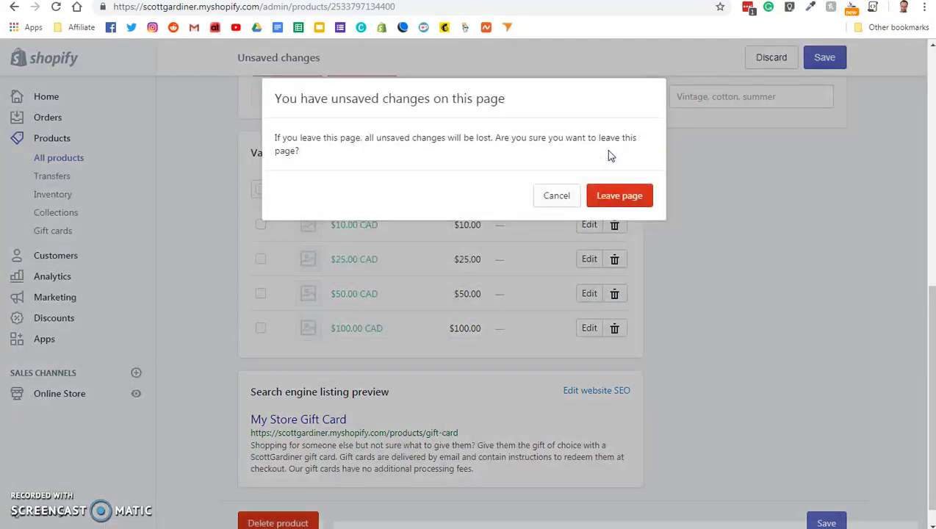
left_click(551, 201)
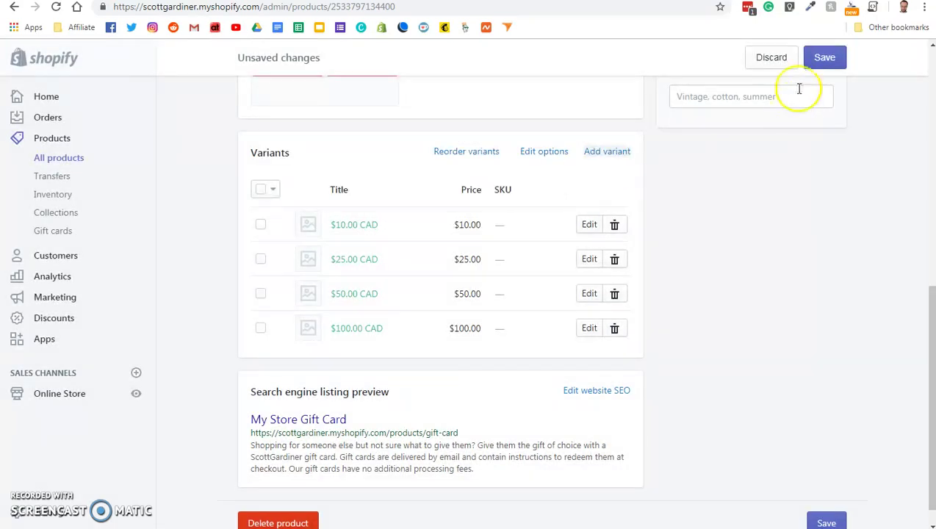
- Save the retitled gift card product and add a saved variant titled "$15.00 CAD" with a price of $15.00
left_click(822, 63)
left_click(824, 63)
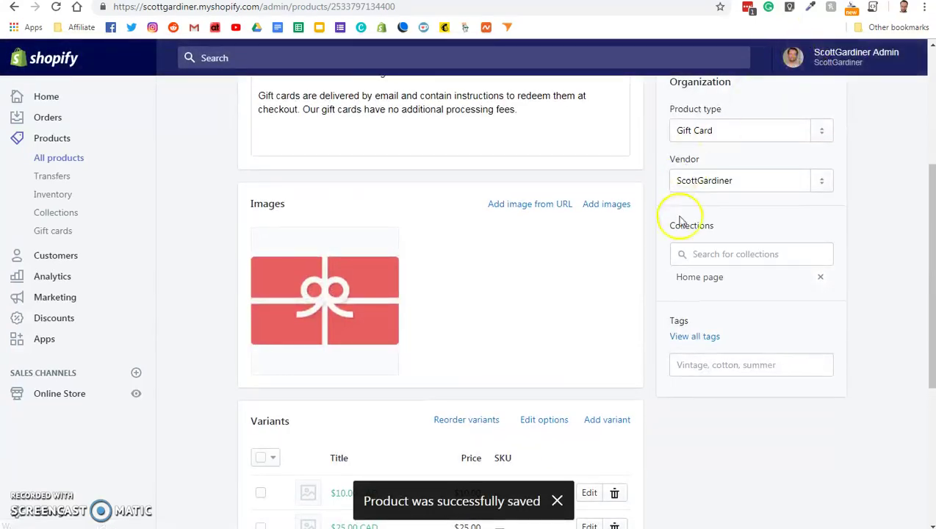
scroll(475, 257, "down", 2)
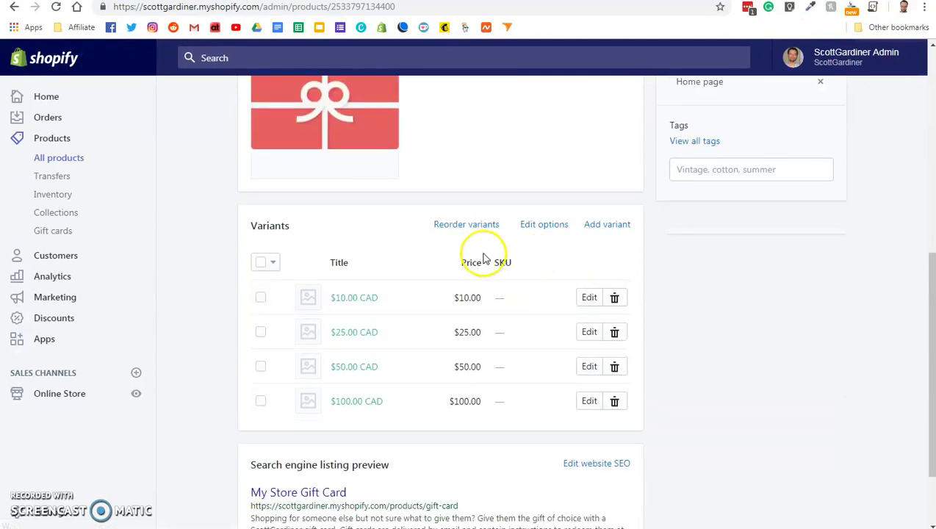
left_click(609, 225)
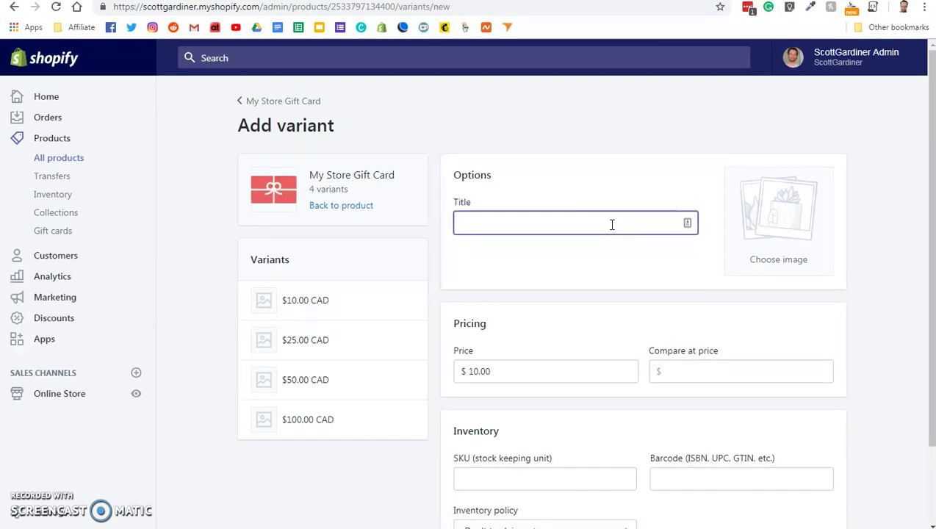
type("$15.00 CAD")
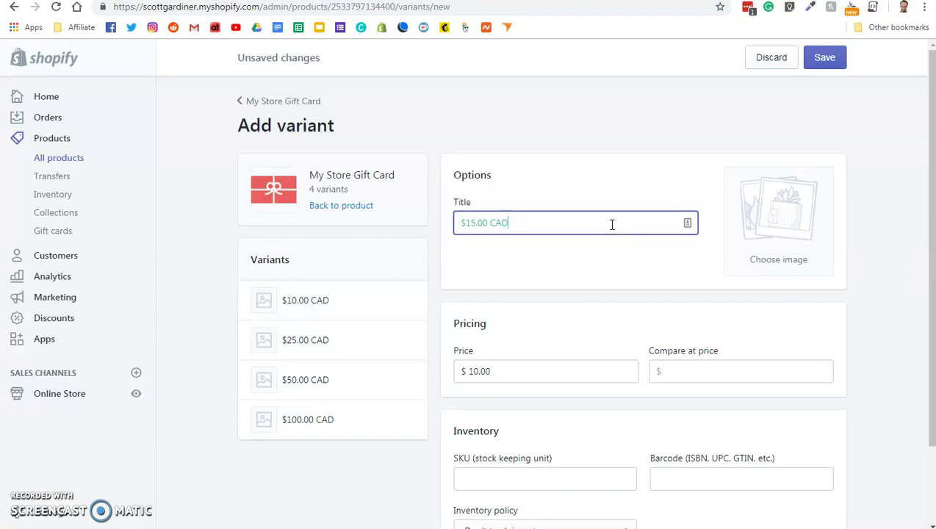
scroll(609, 275, "down", 1)
left_click(475, 307)
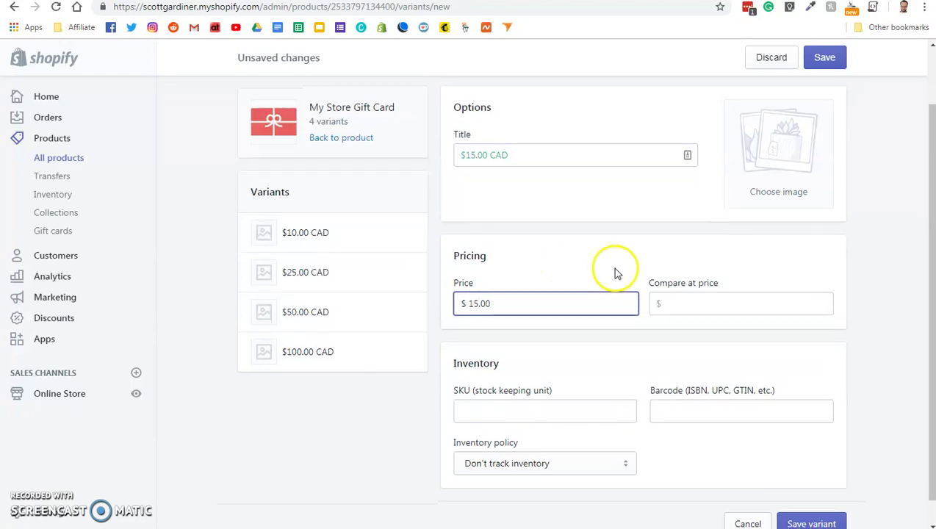
scroll(616, 271, "down", 1)
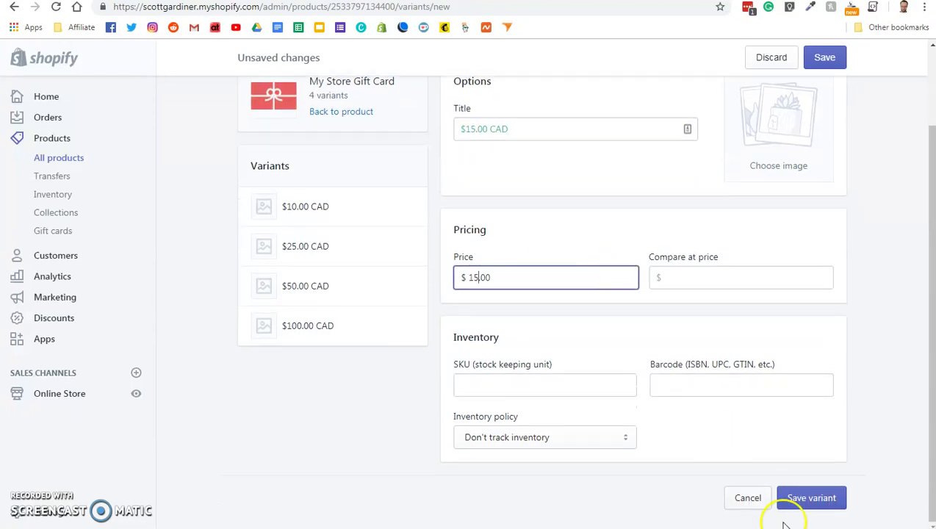
left_click(821, 504)
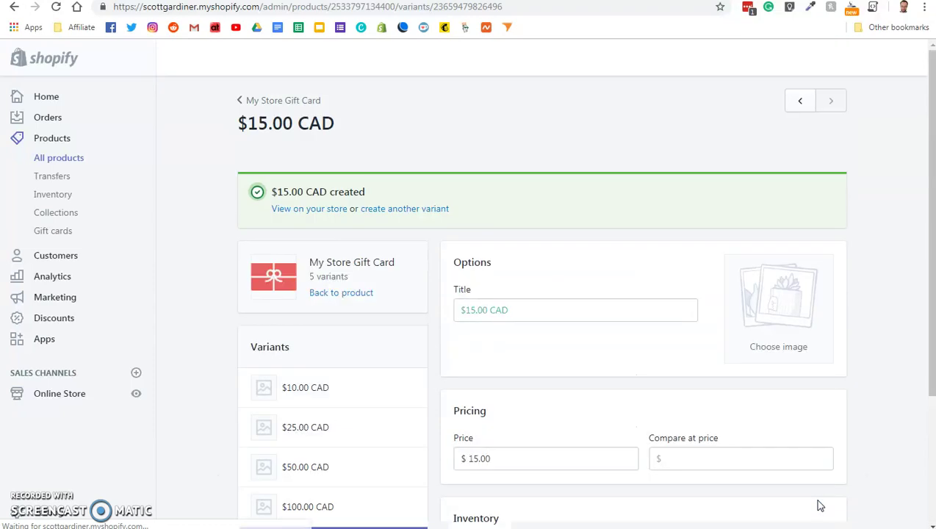
- Reorder the gift card product's variants so $15.00 CAD sits between $10.00 CAD and $25.00 CAD, and save the order
scroll(700, 344, "down", 3)
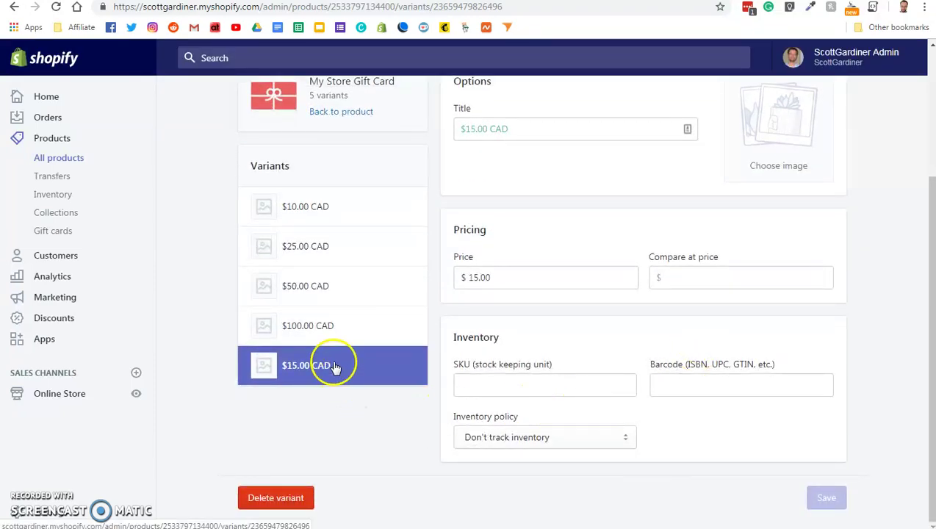
left_click_drag(334, 367, 352, 237)
left_click(351, 248)
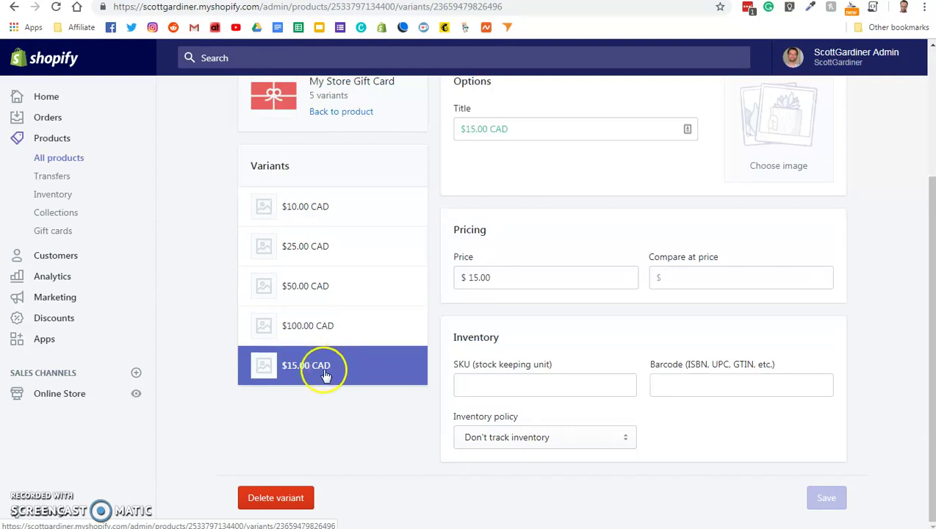
scroll(491, 308, "up", 3)
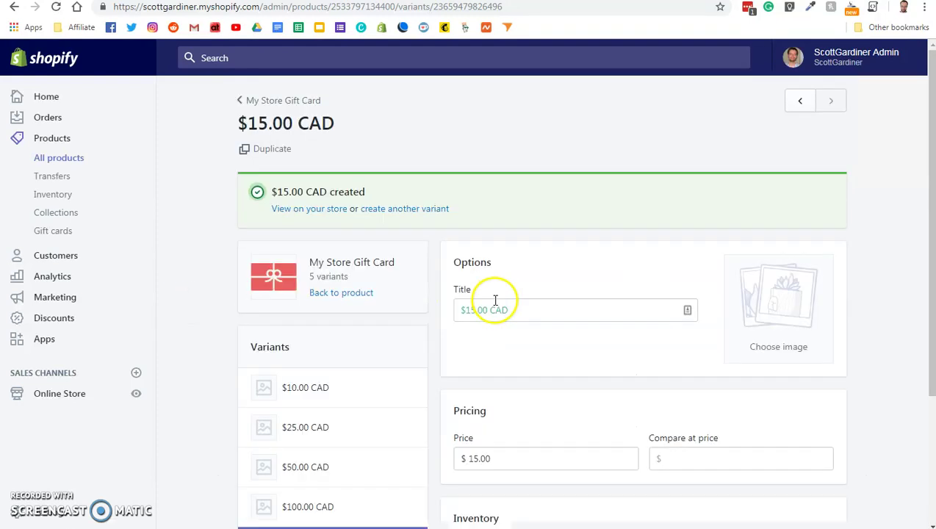
left_click(342, 293)
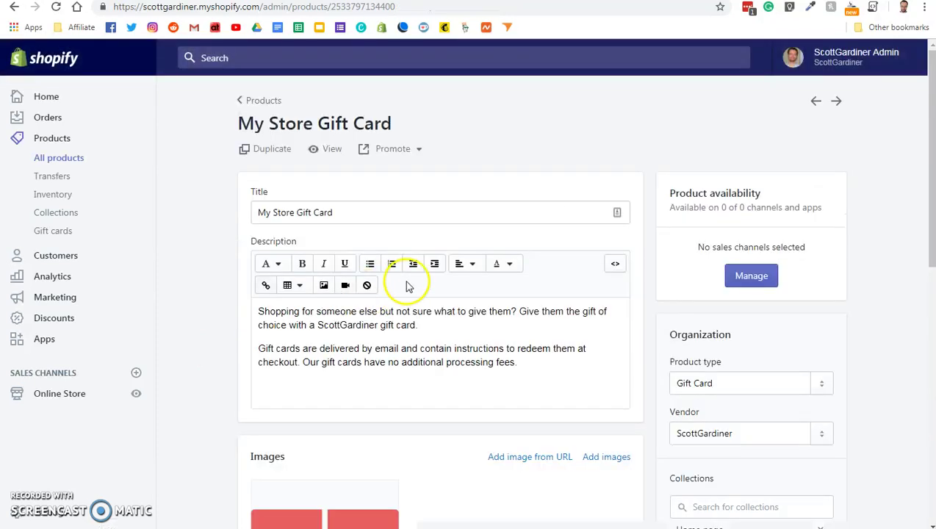
scroll(409, 286, "down", 6)
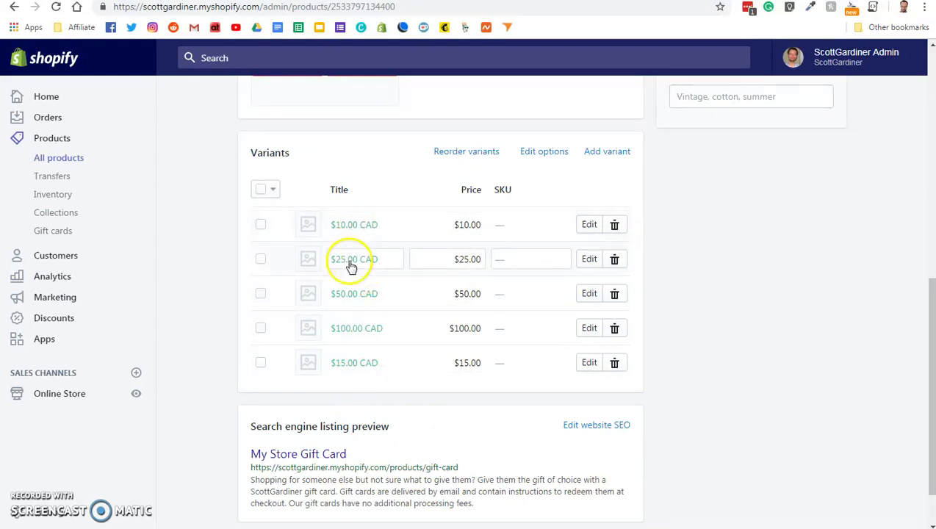
left_click(471, 152)
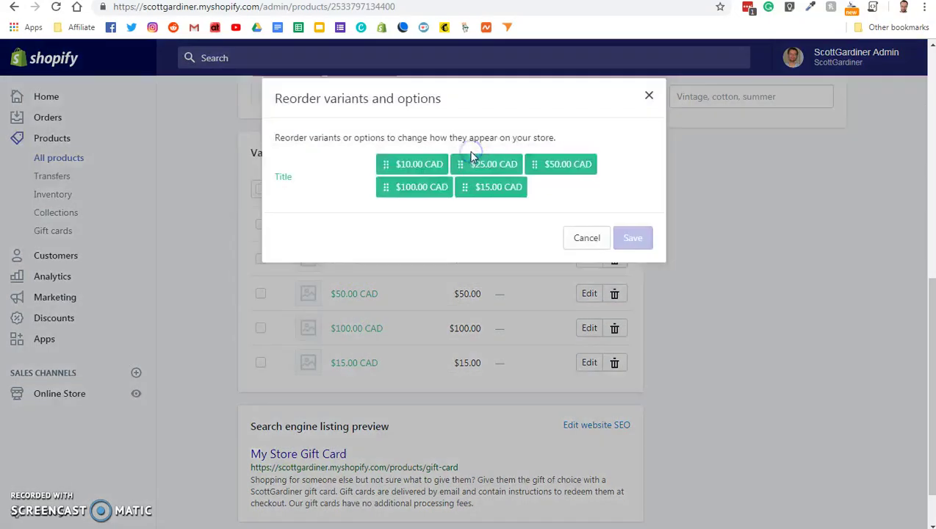
mouse_move(474, 159)
left_mouse_down()
mouse_move(500, 192)
mouse_move(449, 153)
mouse_move(478, 156)
left_mouse_up()
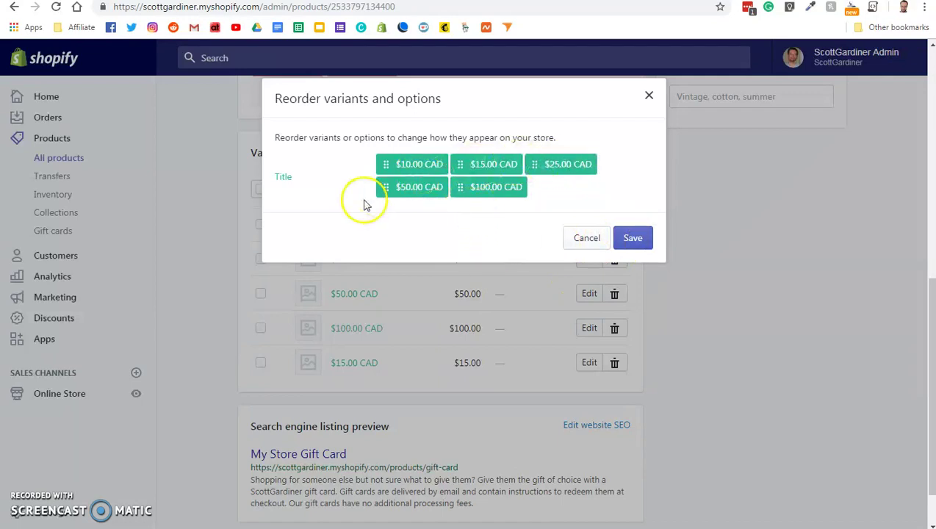
left_click(626, 237)
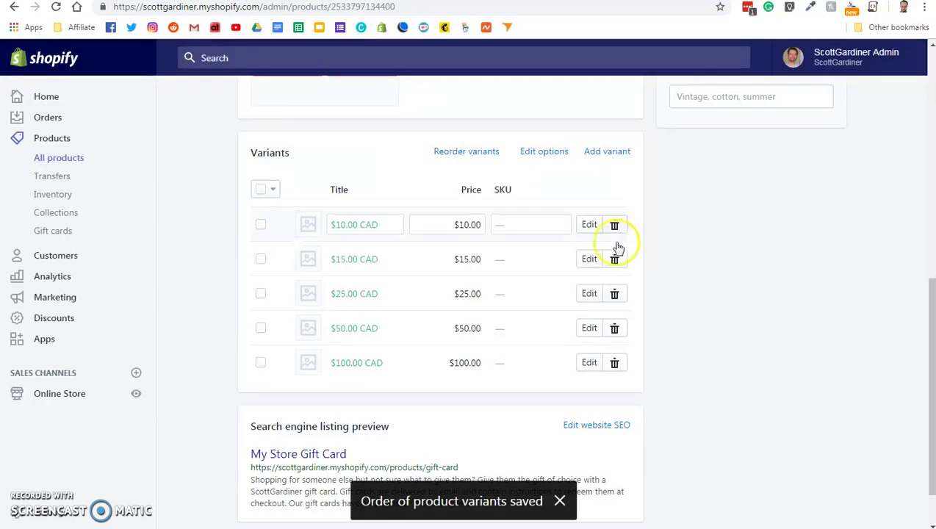
- Preview the My Store Gift Card product page as it appears in the storefront, and close the preview
scroll(678, 278, "down", 1)
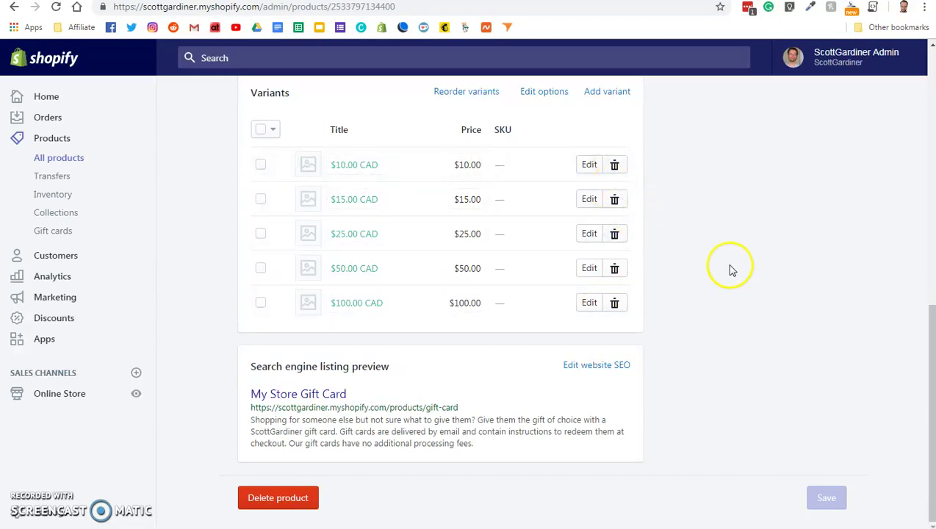
scroll(720, 271, "up", 7)
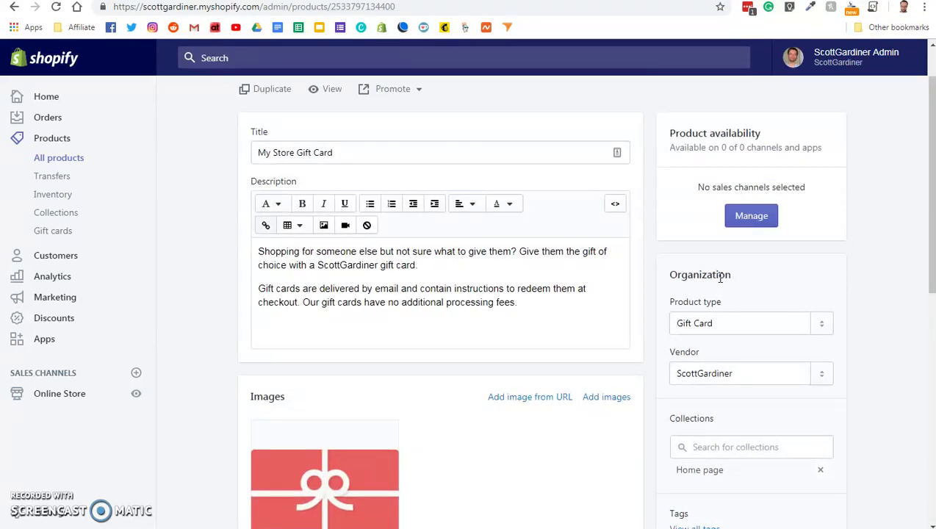
scroll(720, 278, "up", 2)
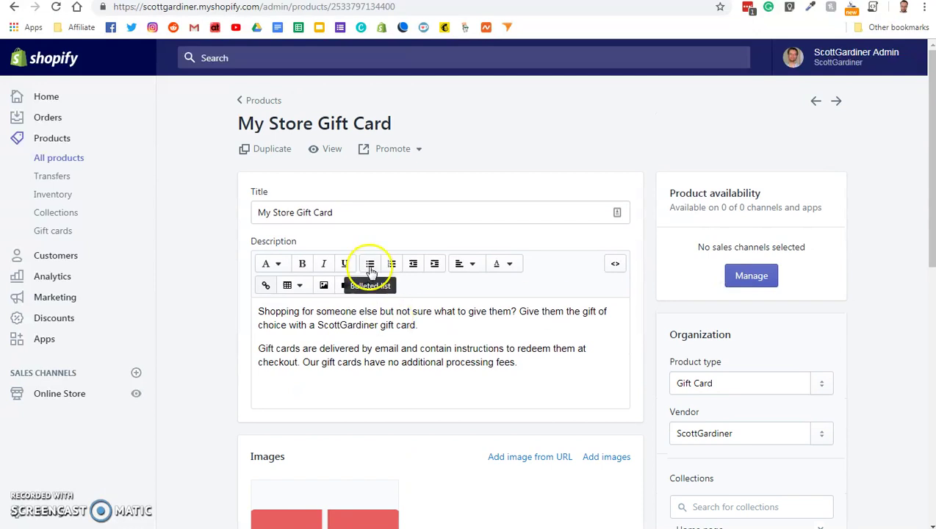
right_click(331, 149)
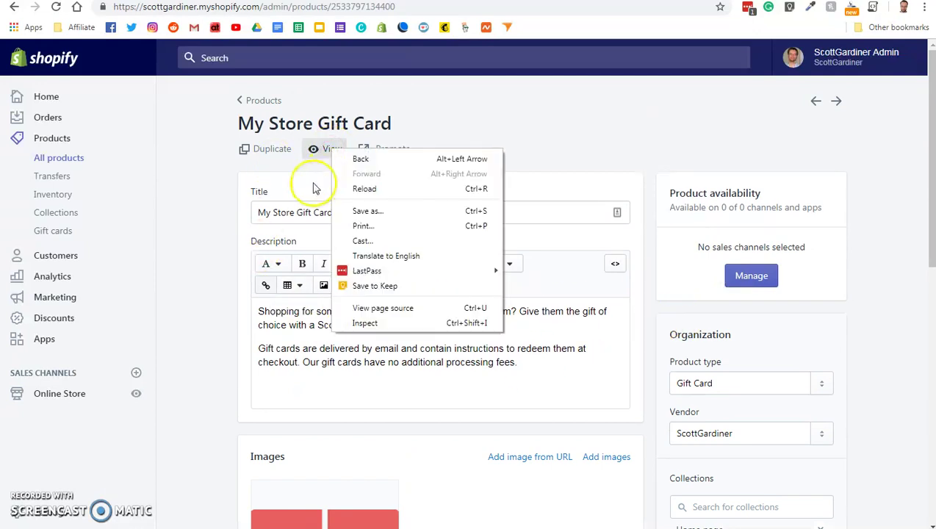
left_click(314, 170)
right_click(325, 158)
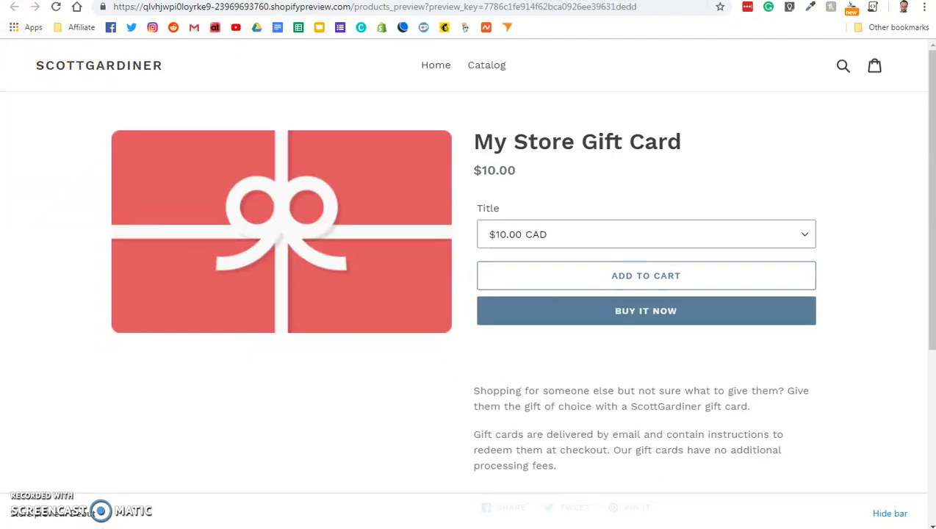
key("ctrl+w")
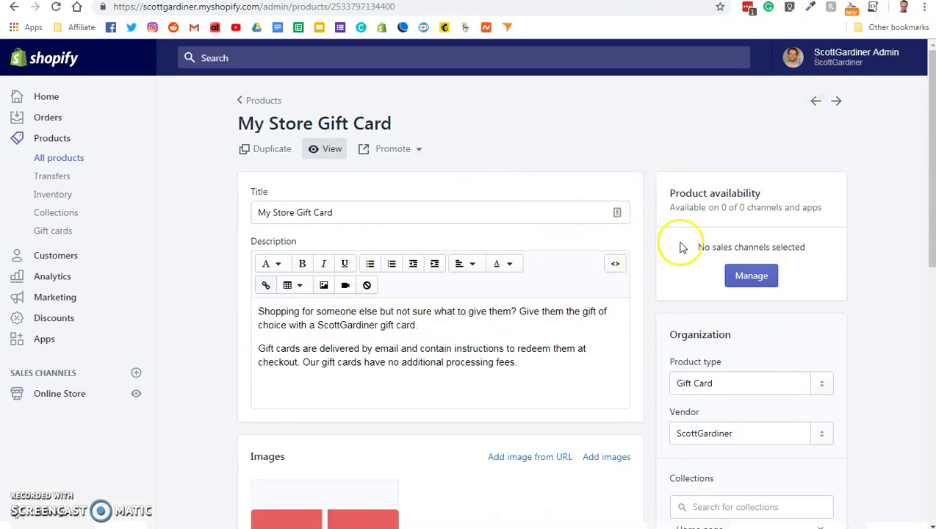
- Reopen My Store Gift Card from the products list and review its details, variants and search engine listing
scroll(678, 247, "down", 4)
scroll(682, 238, "up", 4)
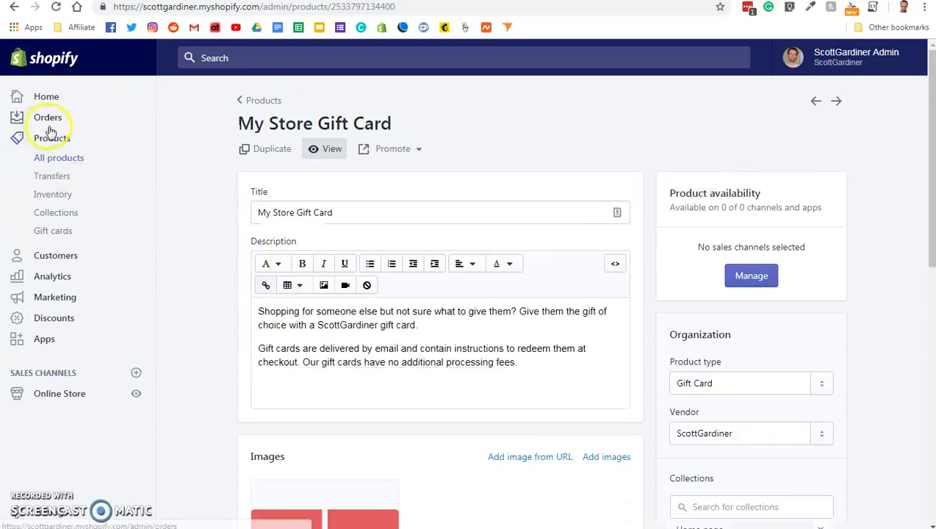
left_click(50, 138)
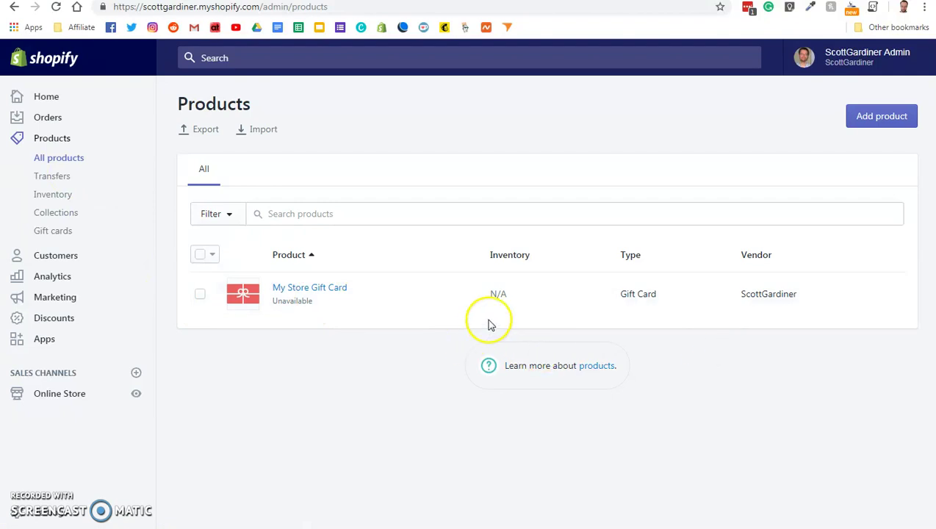
left_click(325, 287)
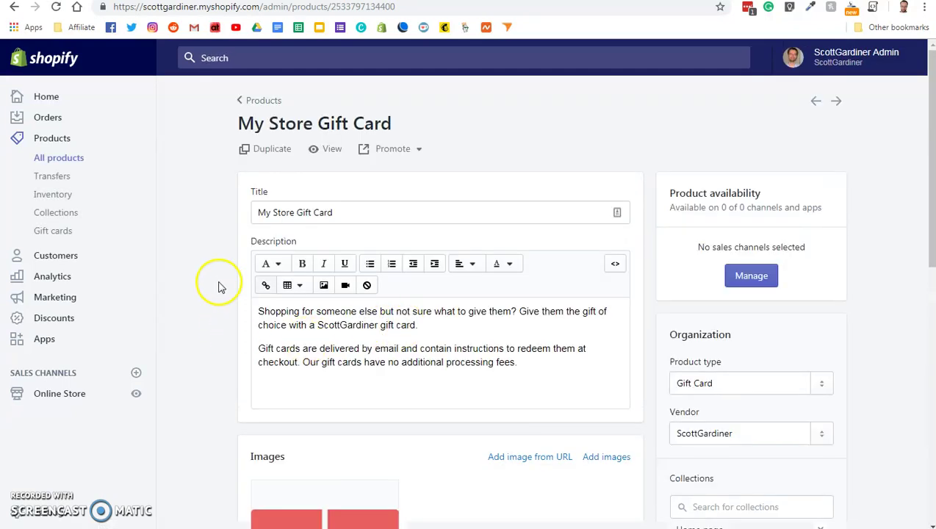
scroll(219, 287, "down", 5)
scroll(219, 286, "down", 2)
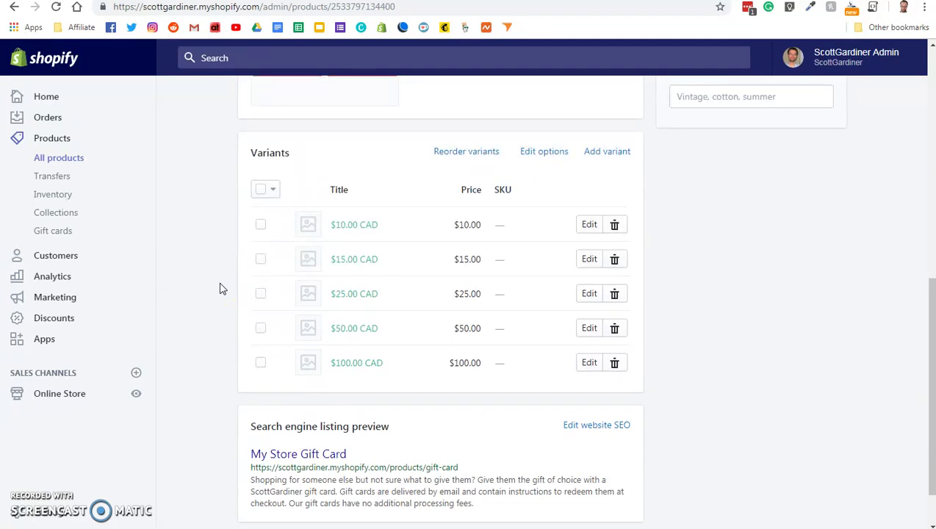
scroll(223, 289, "down", 1)
scroll(222, 289, "up", 2)
scroll(223, 289, "up", 6)
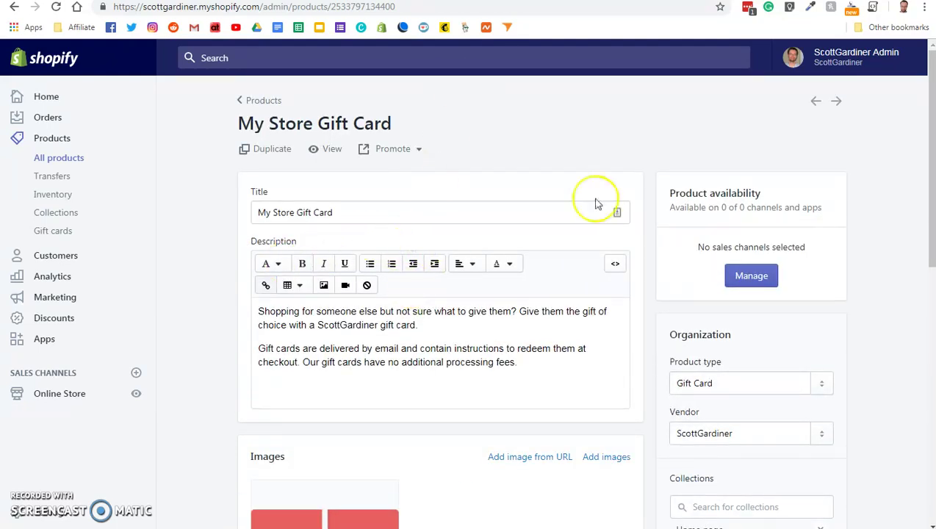
- Go from the admin home to the products list, open My Store Gift Card and preview its storefront page
left_click(51, 96)
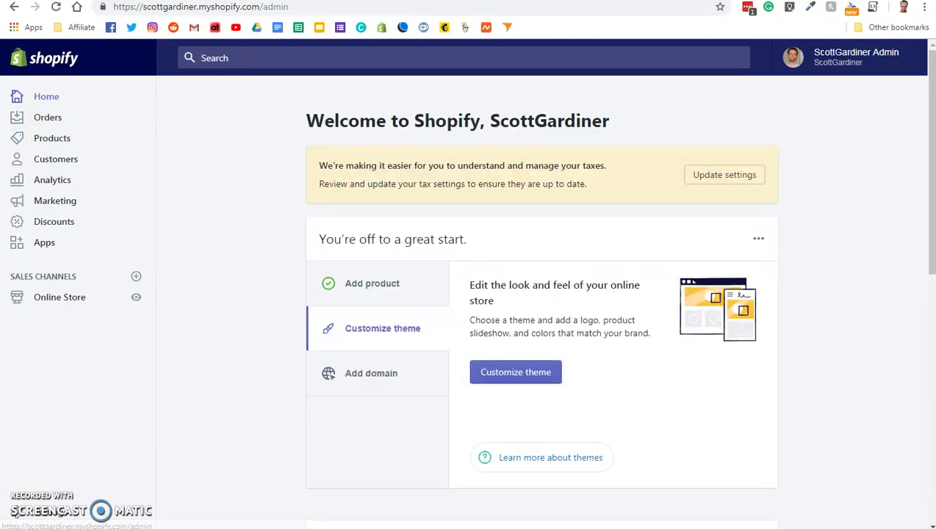
left_click(53, 141)
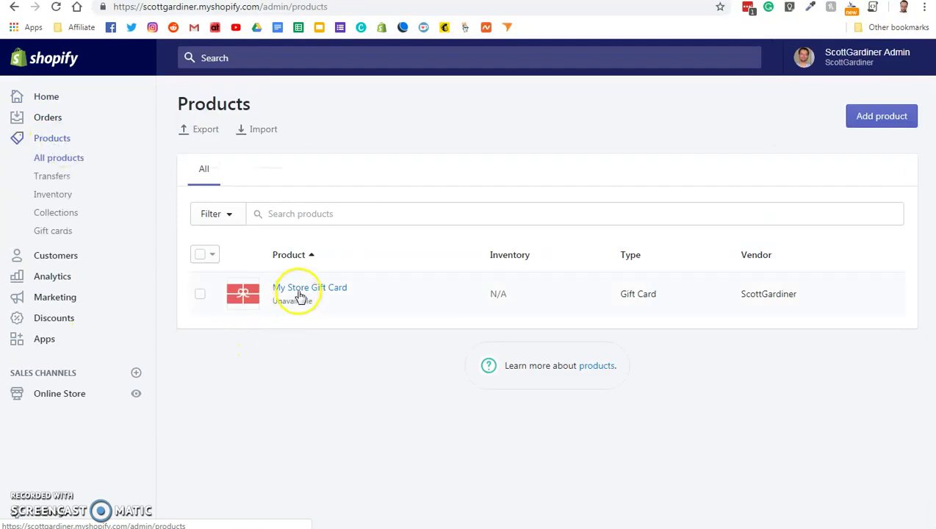
left_click(303, 290)
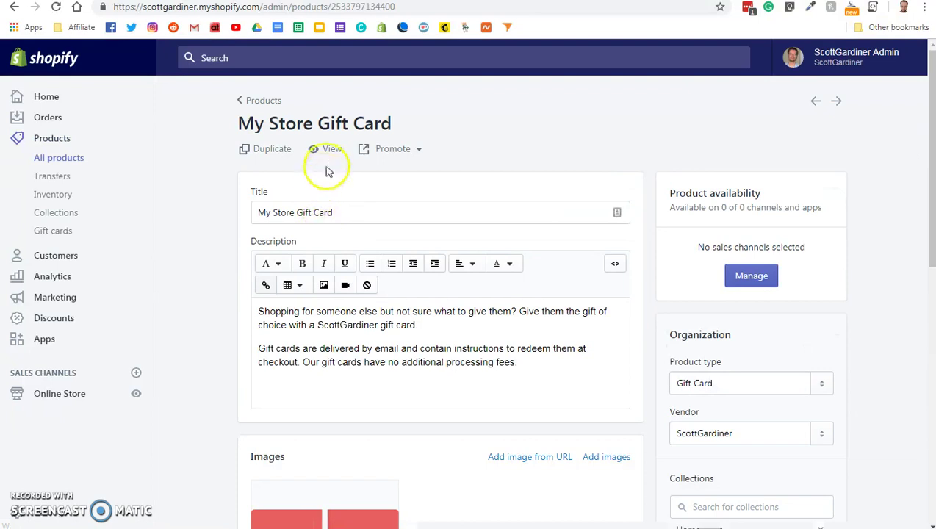
left_click(332, 150)
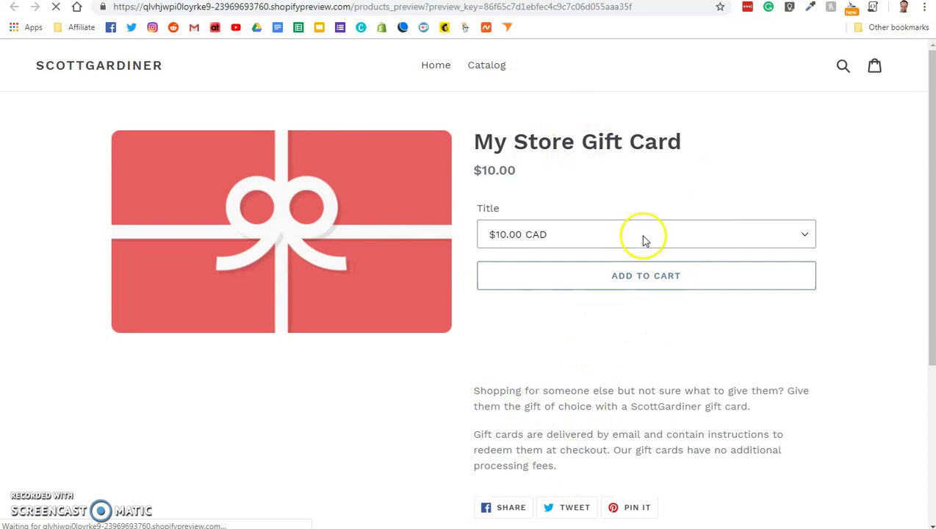
- Choose the $25.00 CAD denomination on the previewed gift card page and add it to the cart
left_click(679, 233)
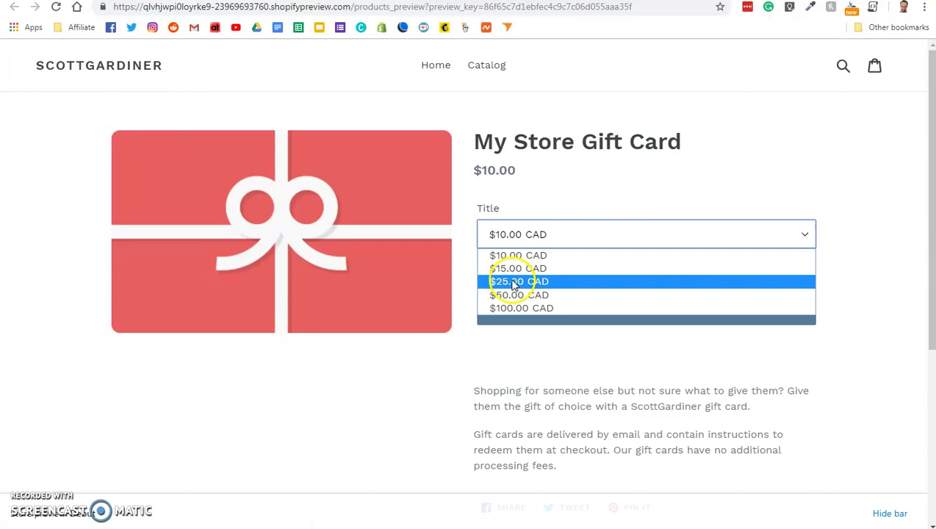
left_click(514, 283)
left_click(647, 274)
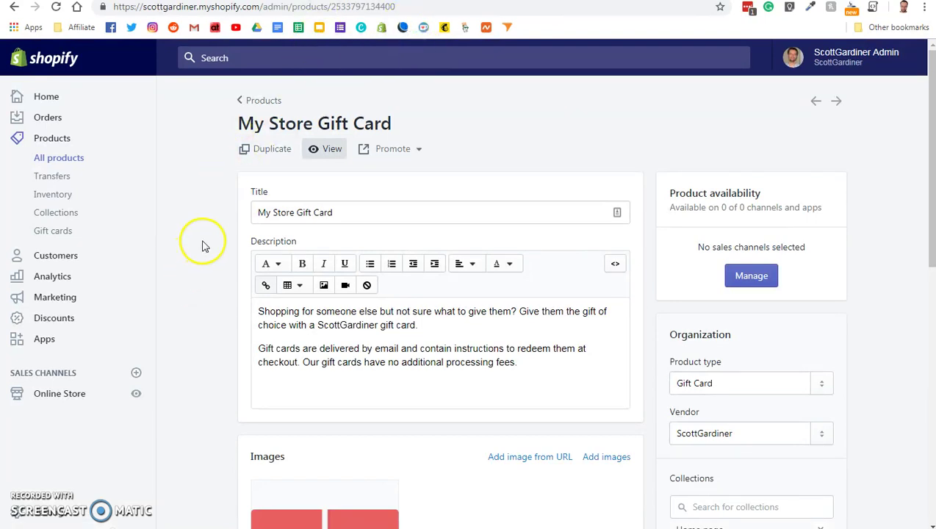
- Look over the gift card product's details and return to the list of all products
scroll(205, 229, "down", 2)
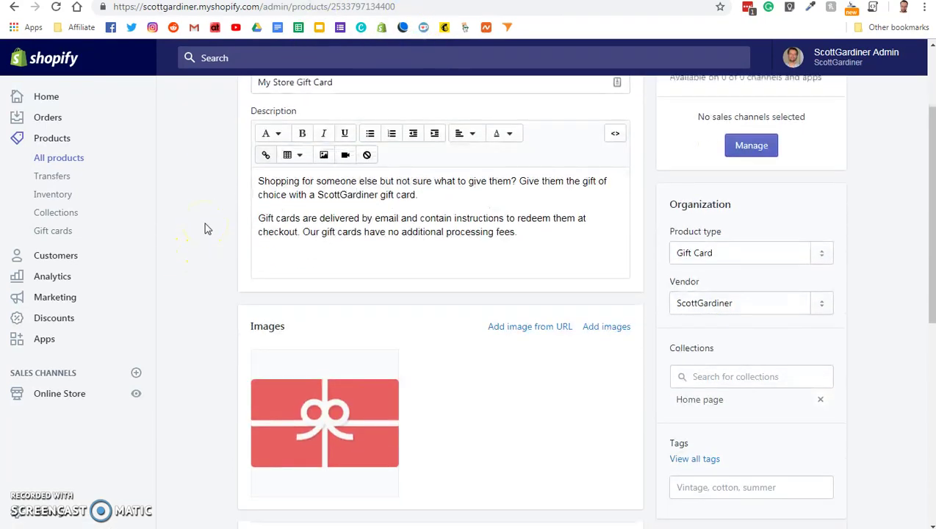
scroll(206, 229, "up", 1)
scroll(206, 228, "up", 1)
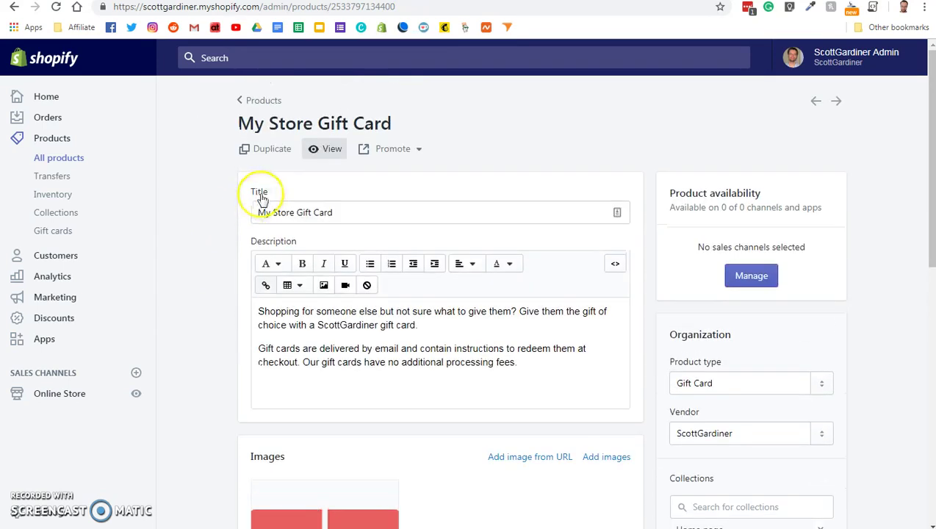
left_click(60, 160)
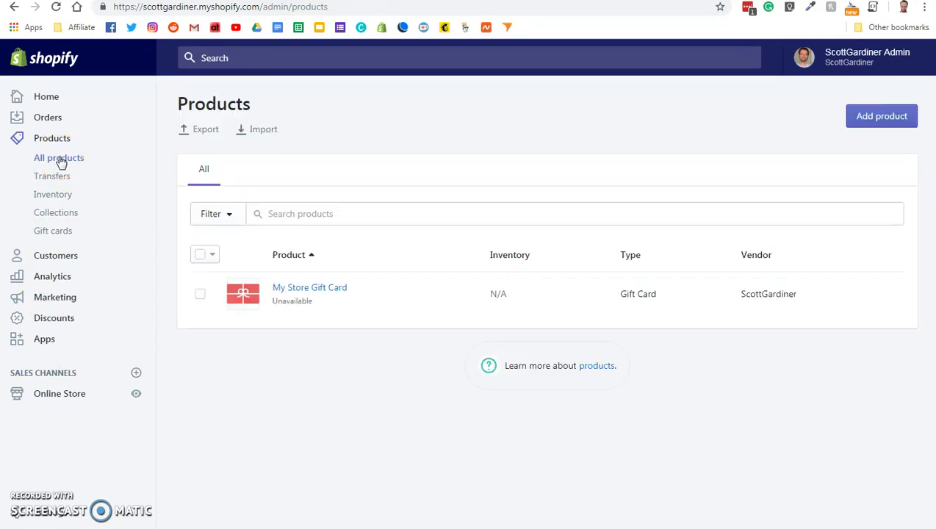